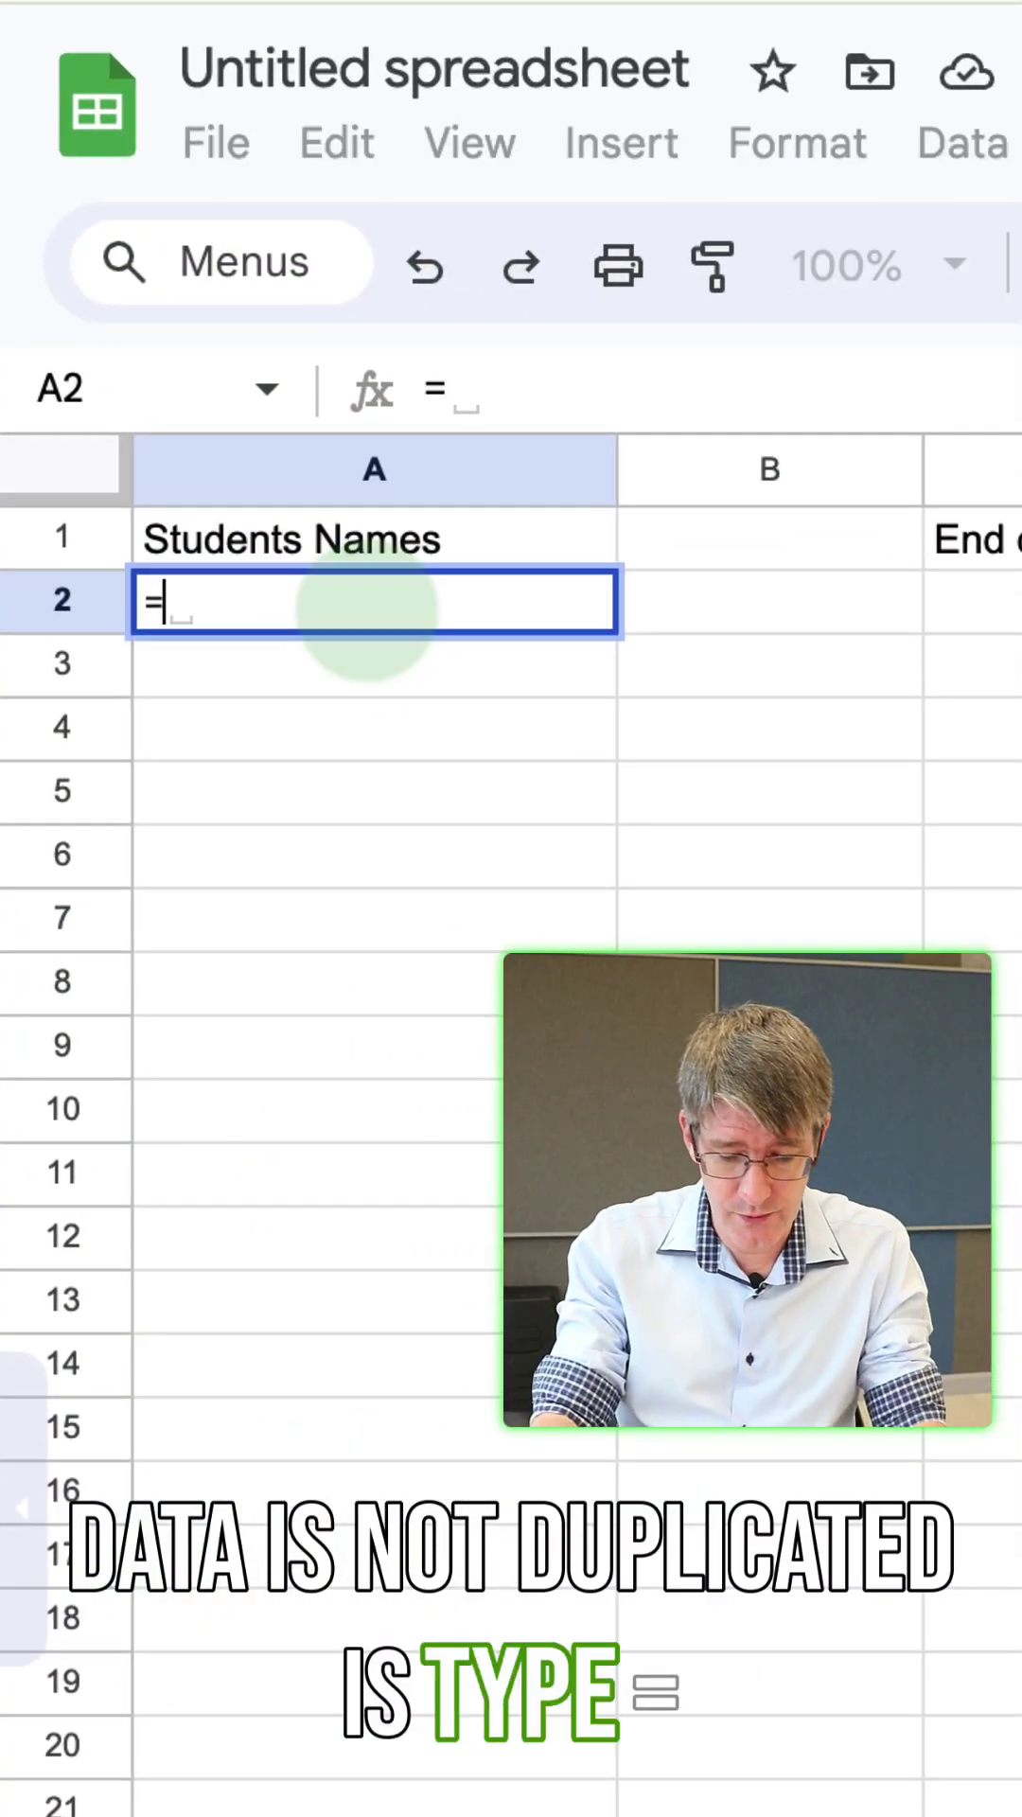
type("impo")
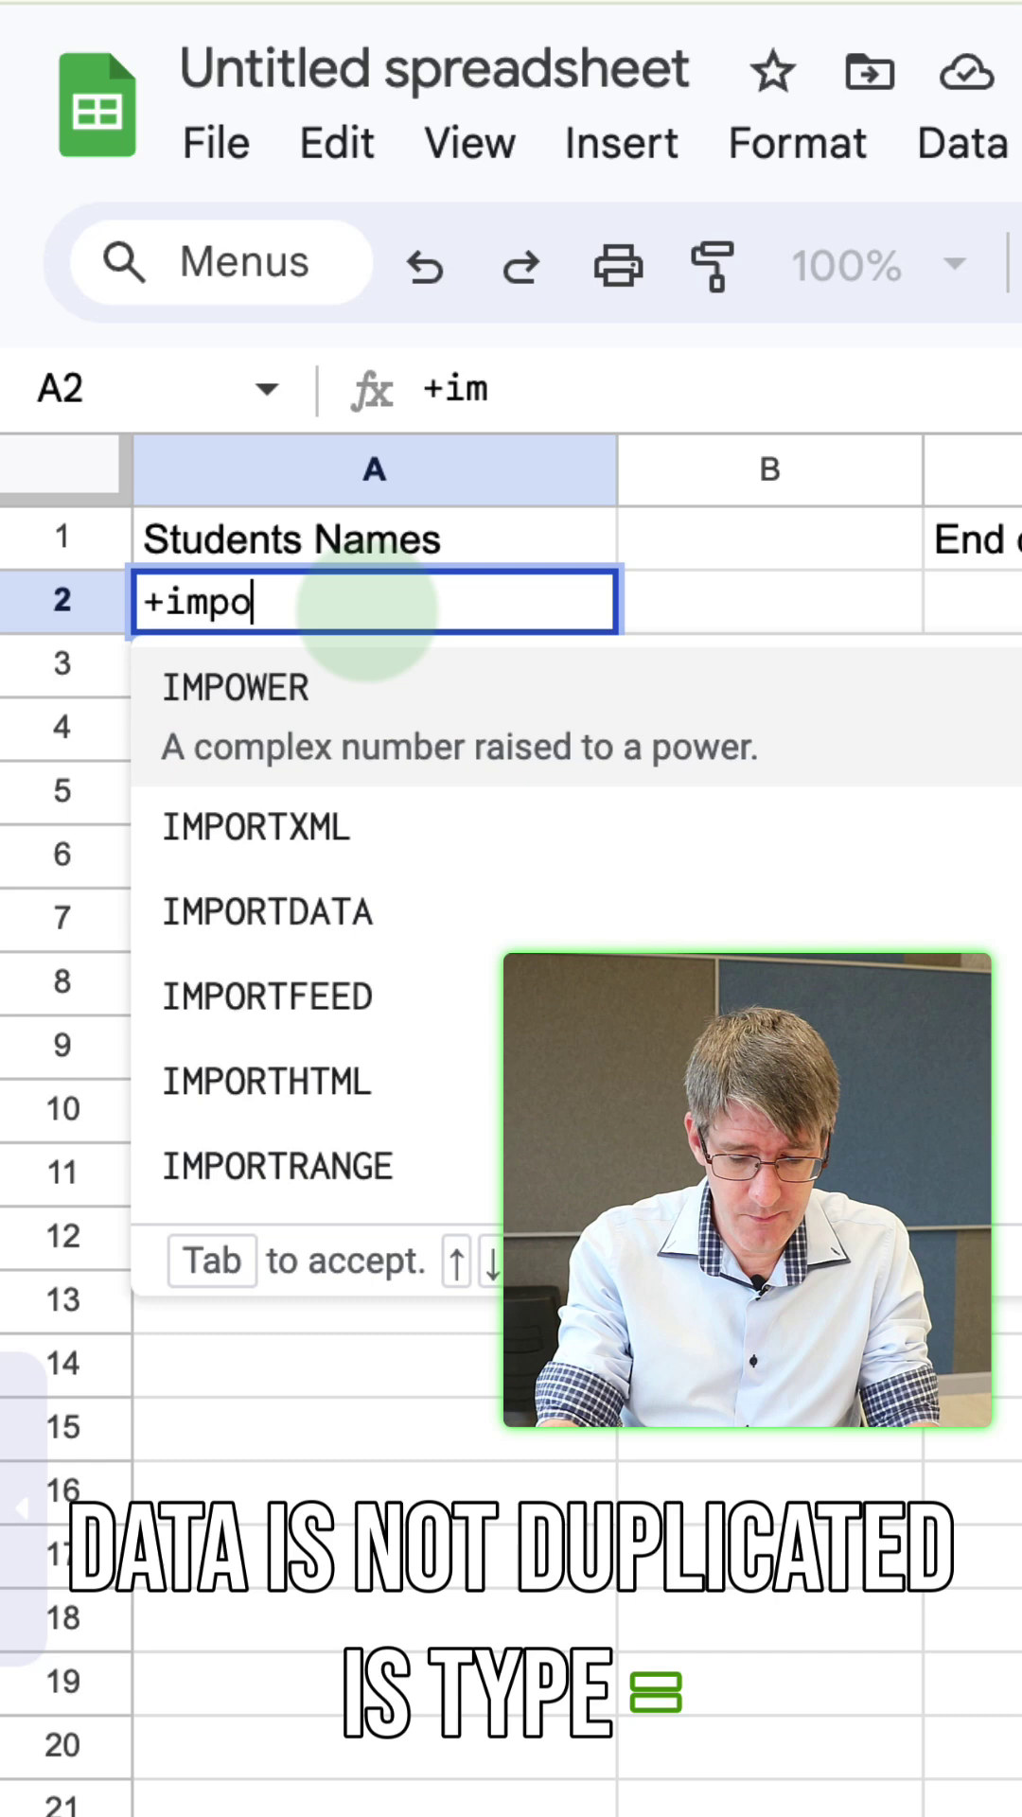
type("rtra")
- Start an IMPORTRANGE formula in A2 and view the Demo Class list spreadsheet for its address
key("Tab")
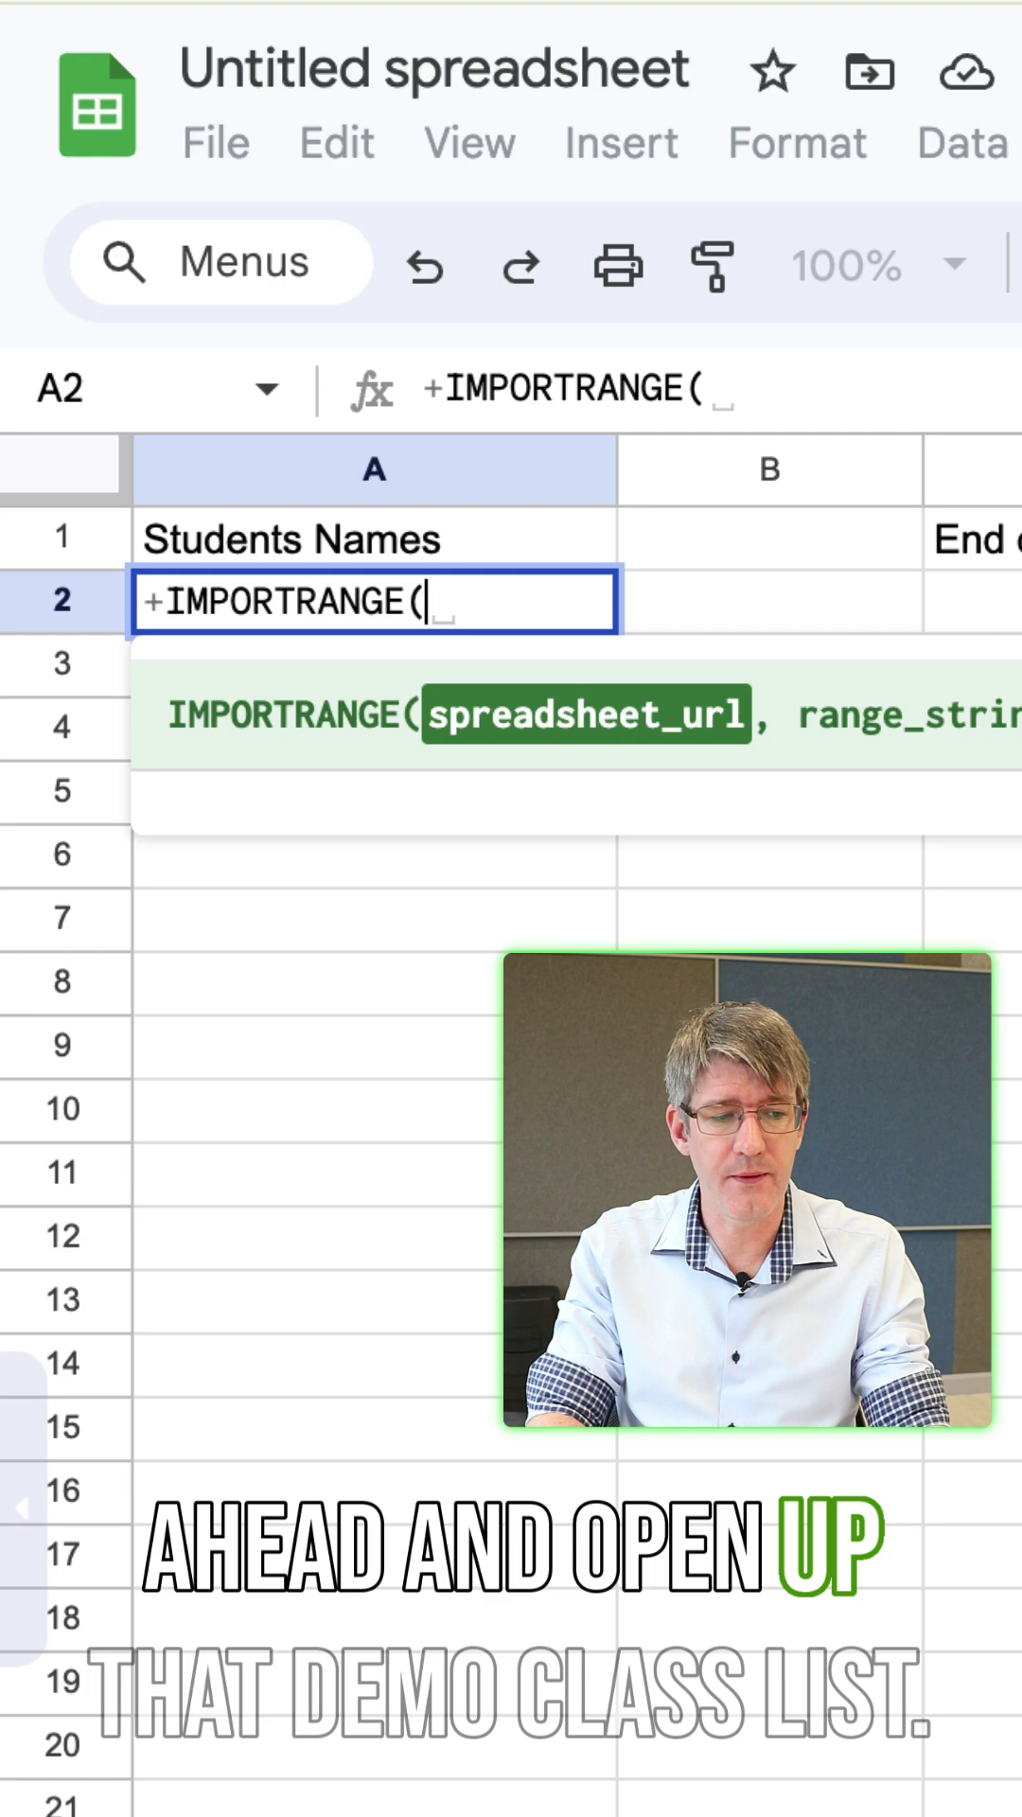
key("ctrl+Tab")
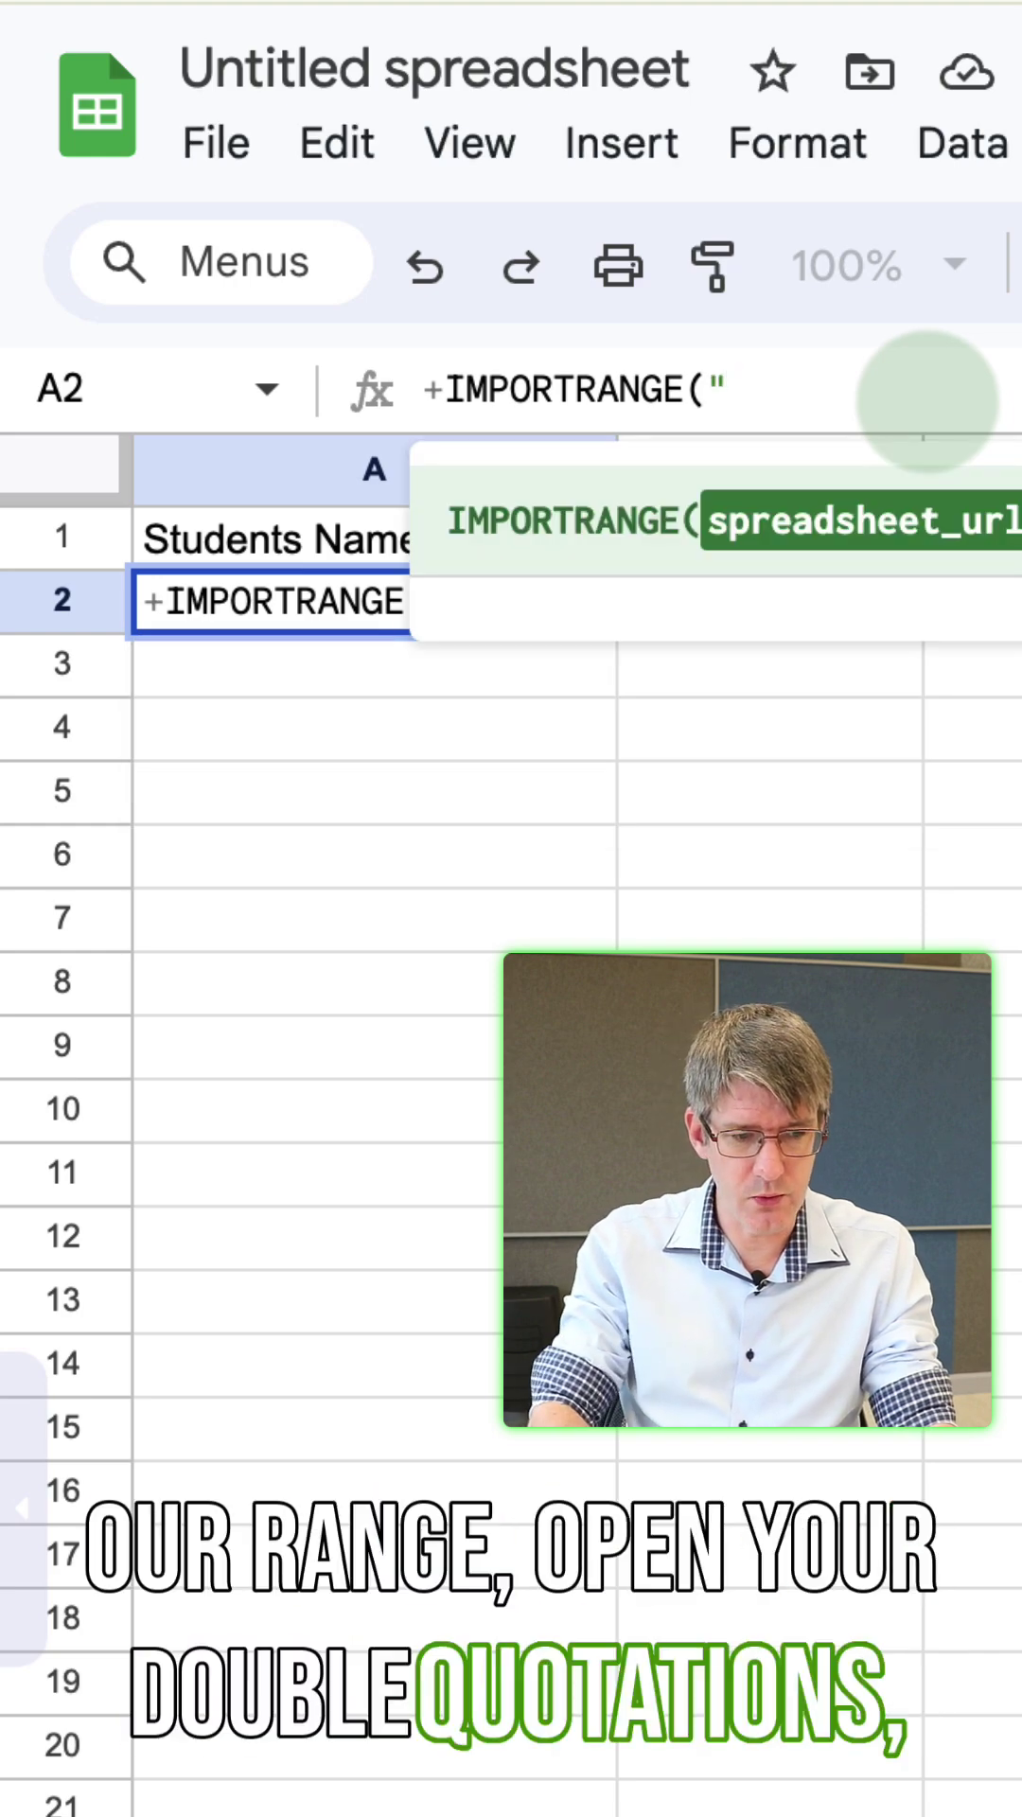
- Complete IMPORTRANGE with the pasted URL and "Sheet1!A2:A24", then allow access between the spreadsheets
key("ctrl+v")
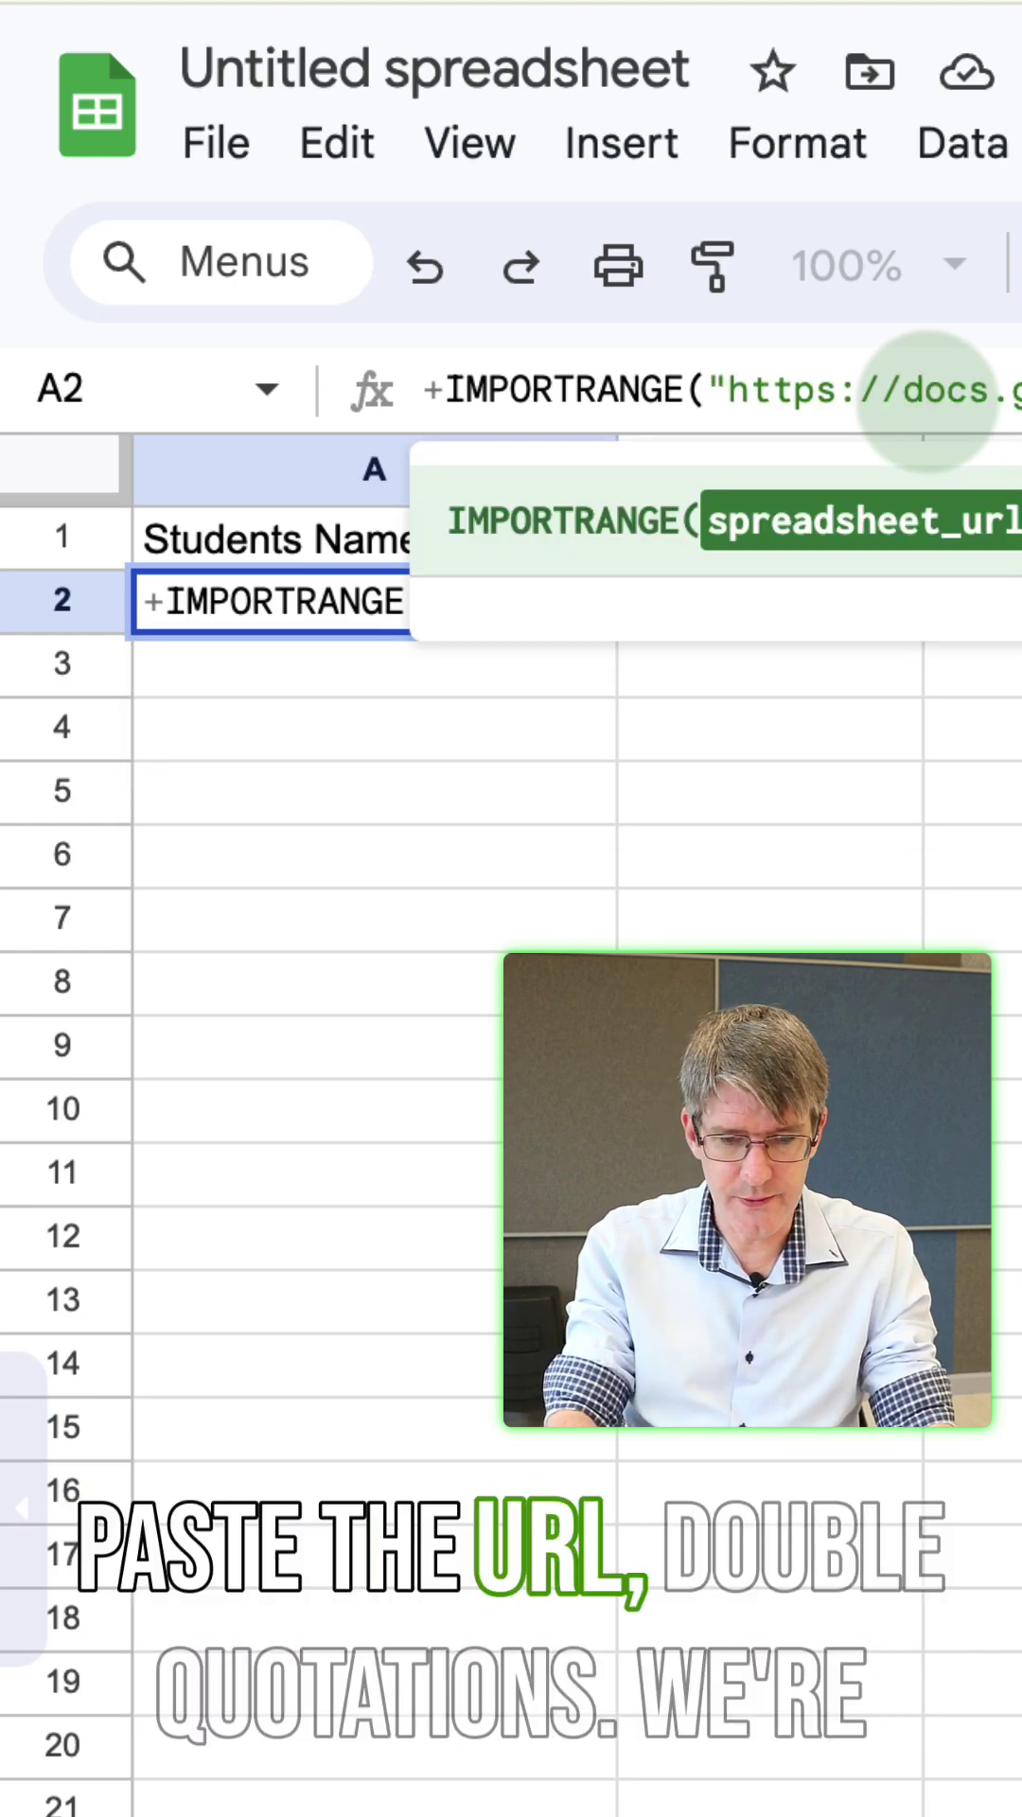
type("\"")
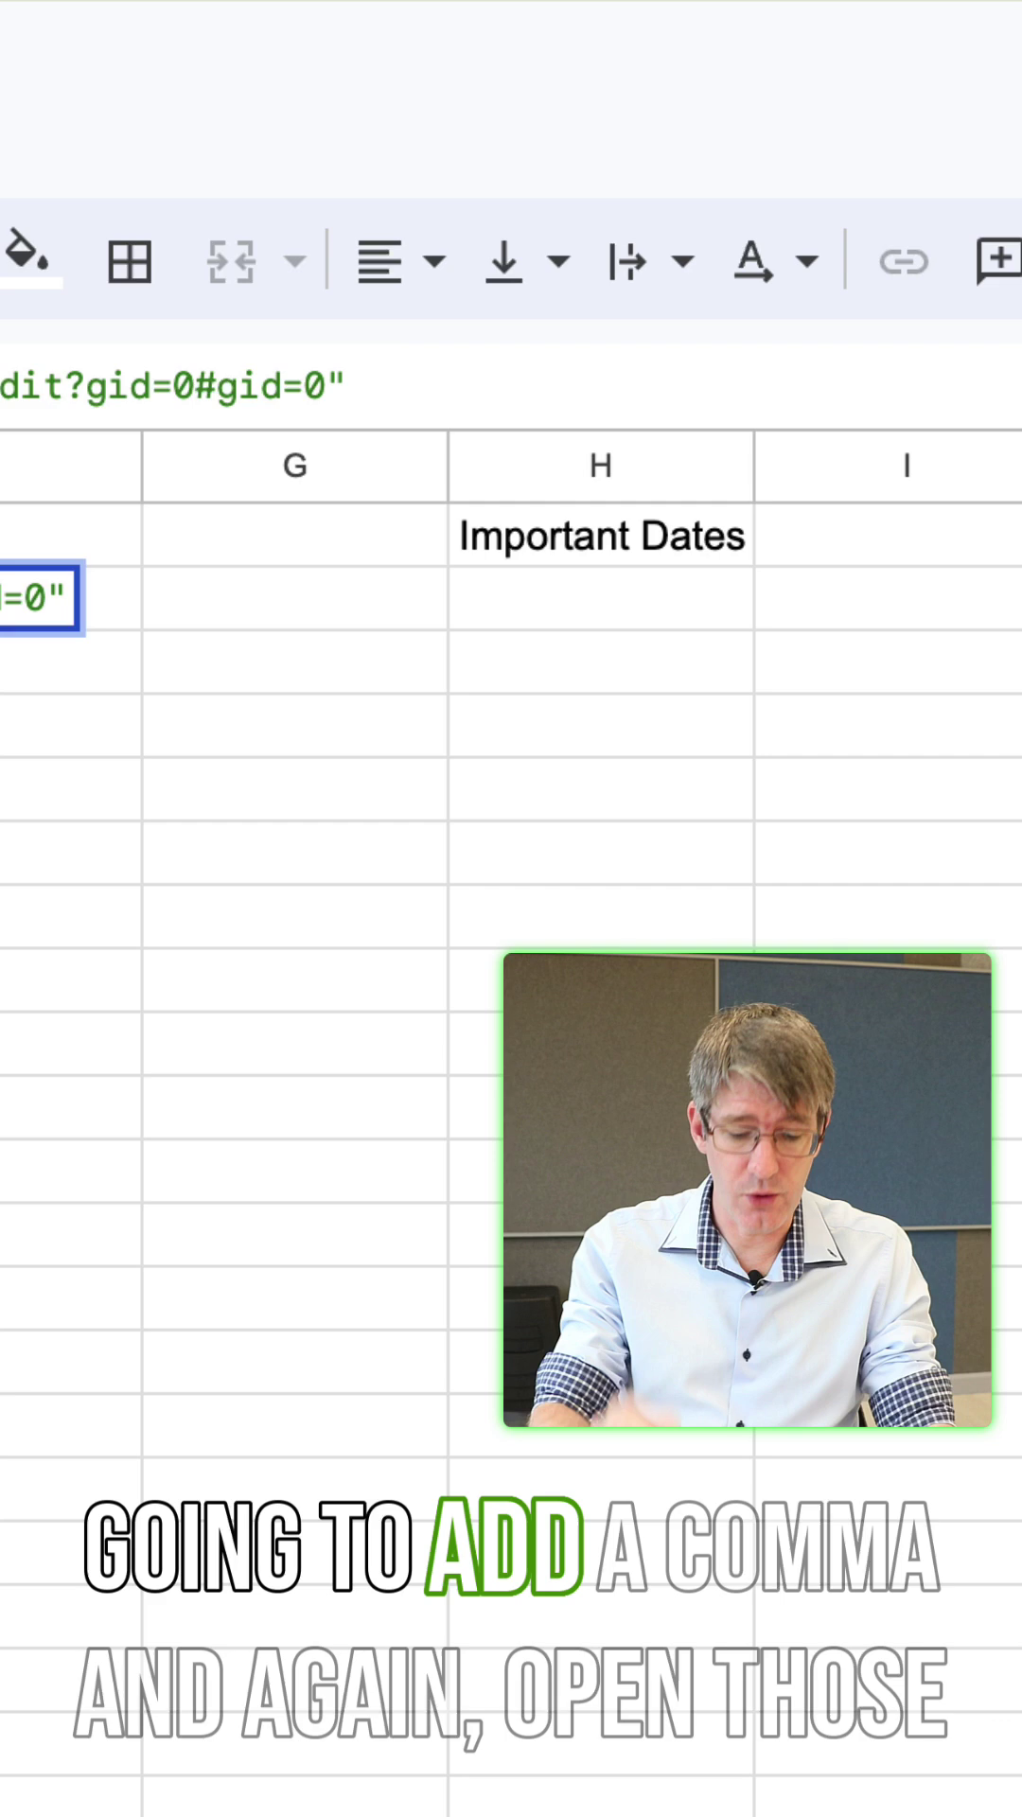
type(",\"")
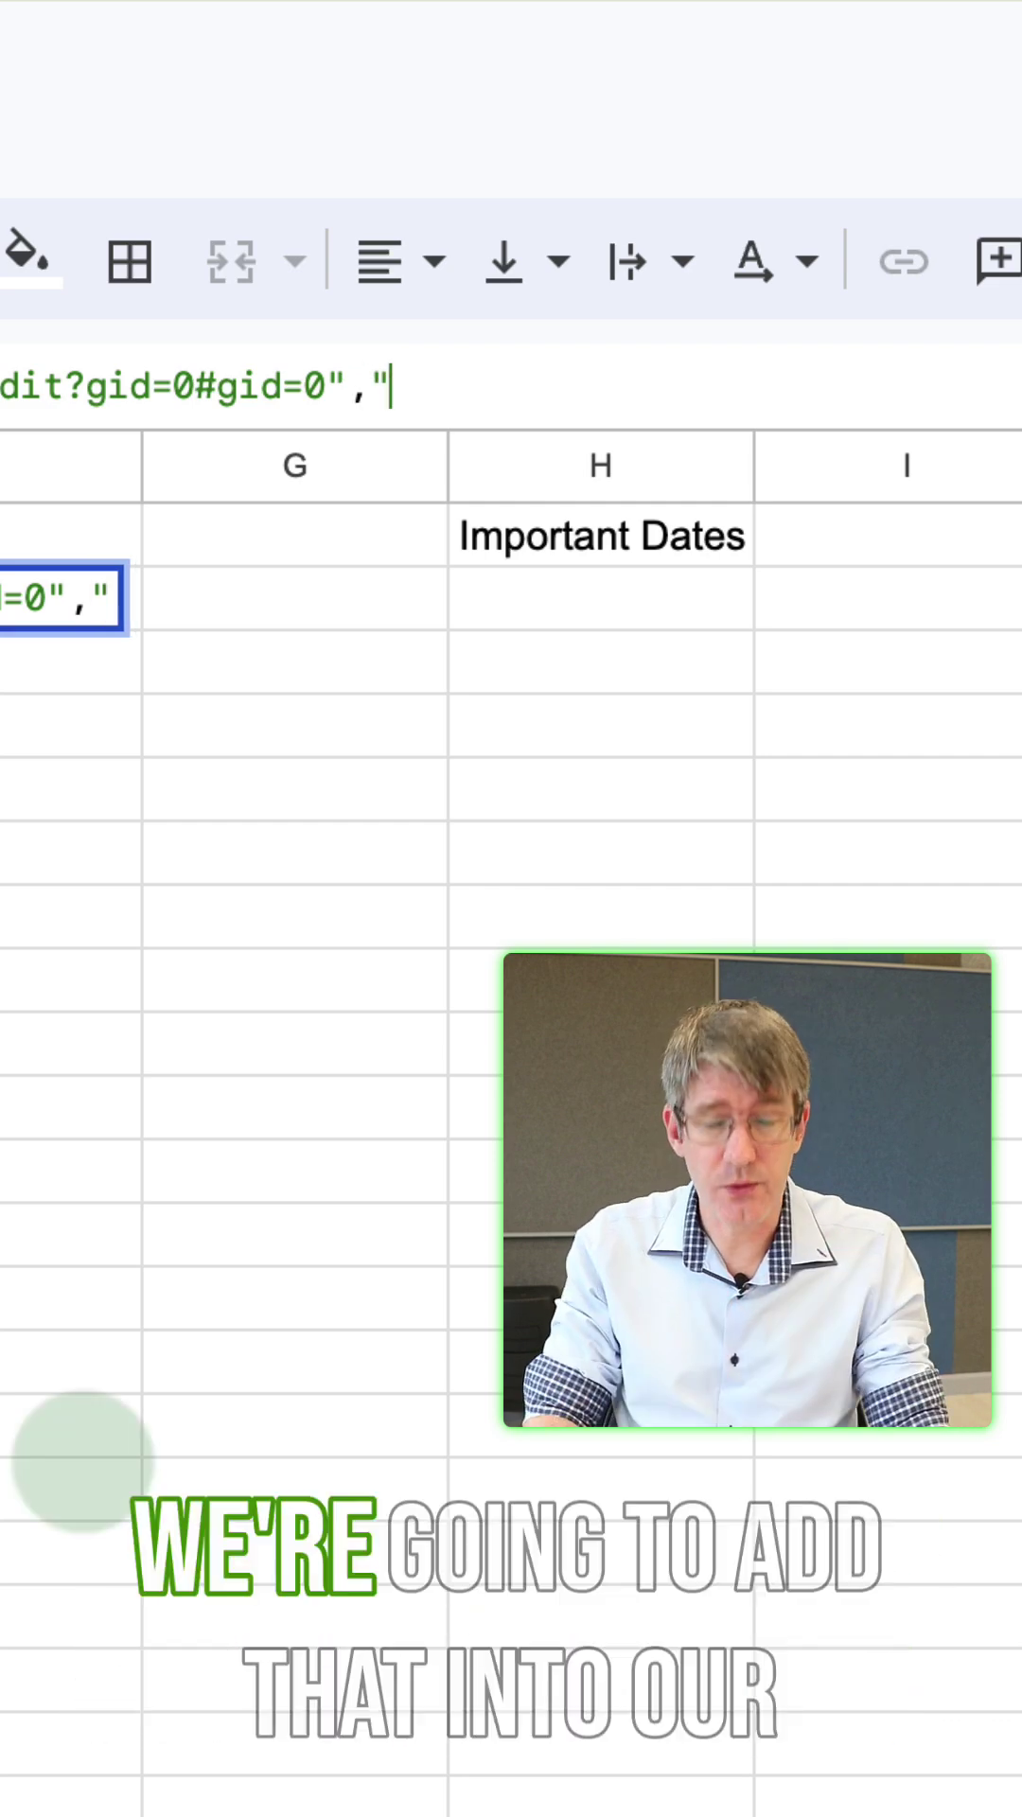
type("She")
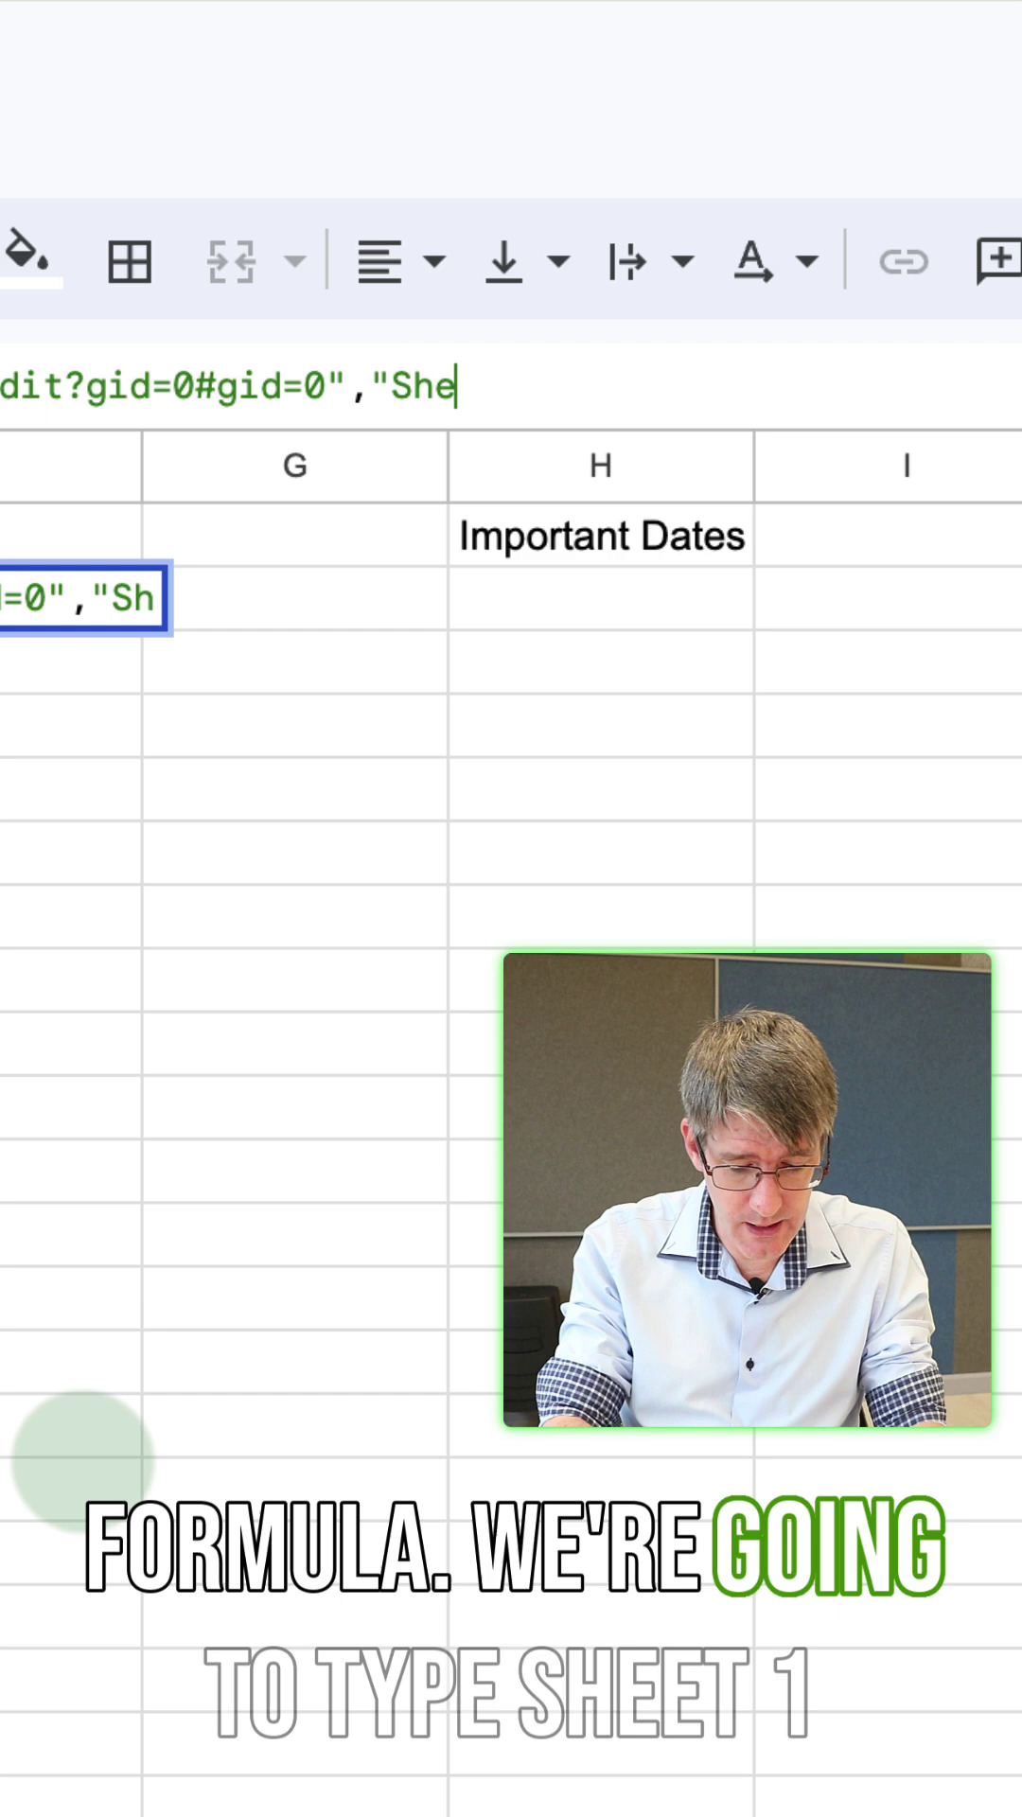
type("et1!")
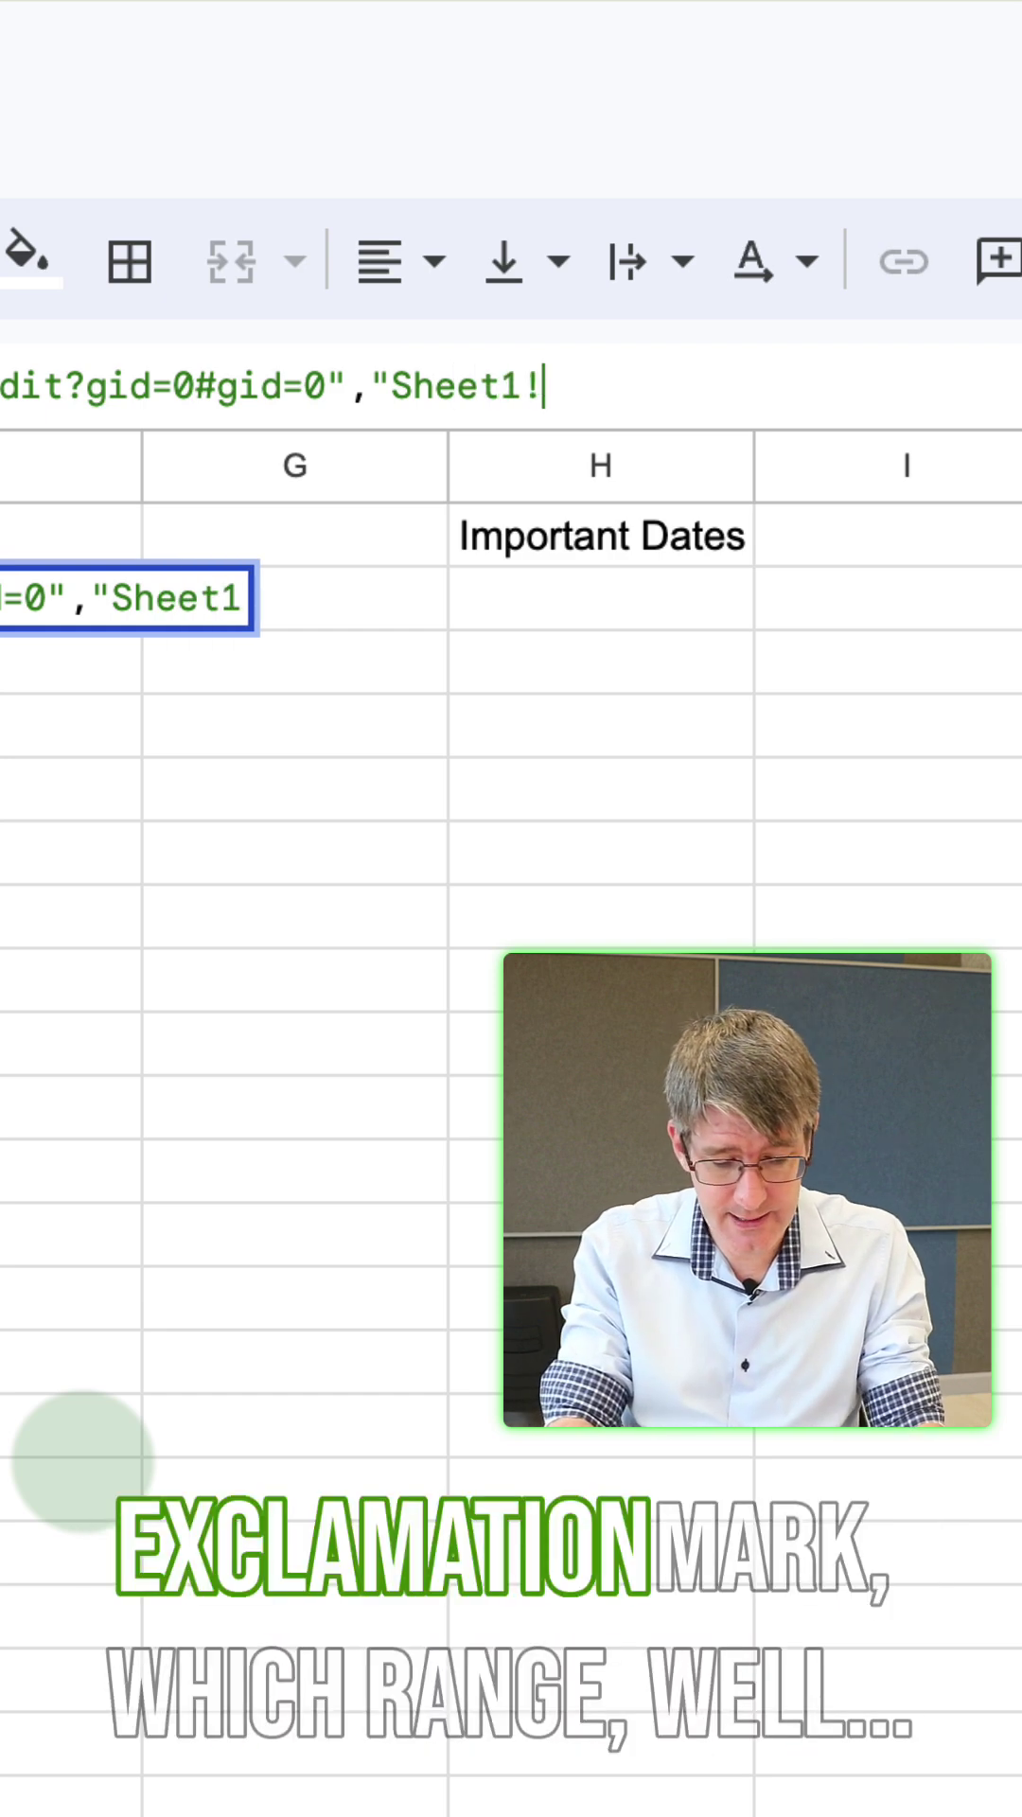
type("A2")
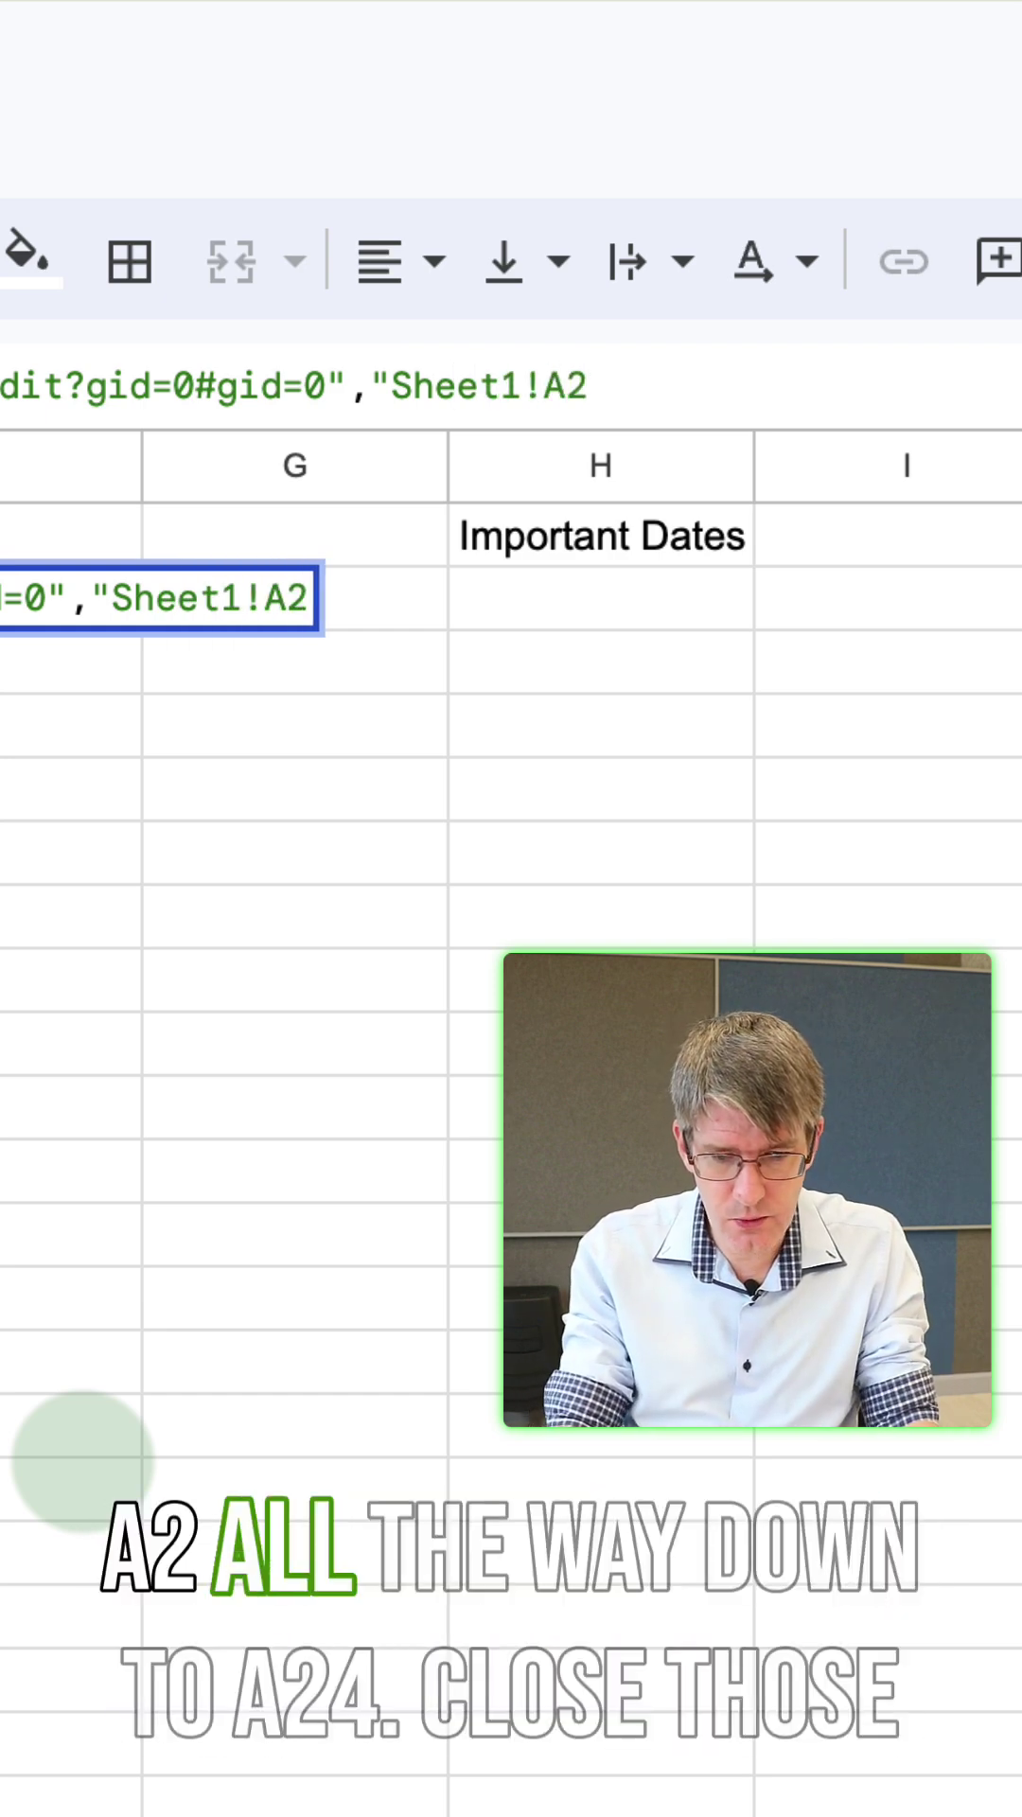
type(":")
type("A24\"")
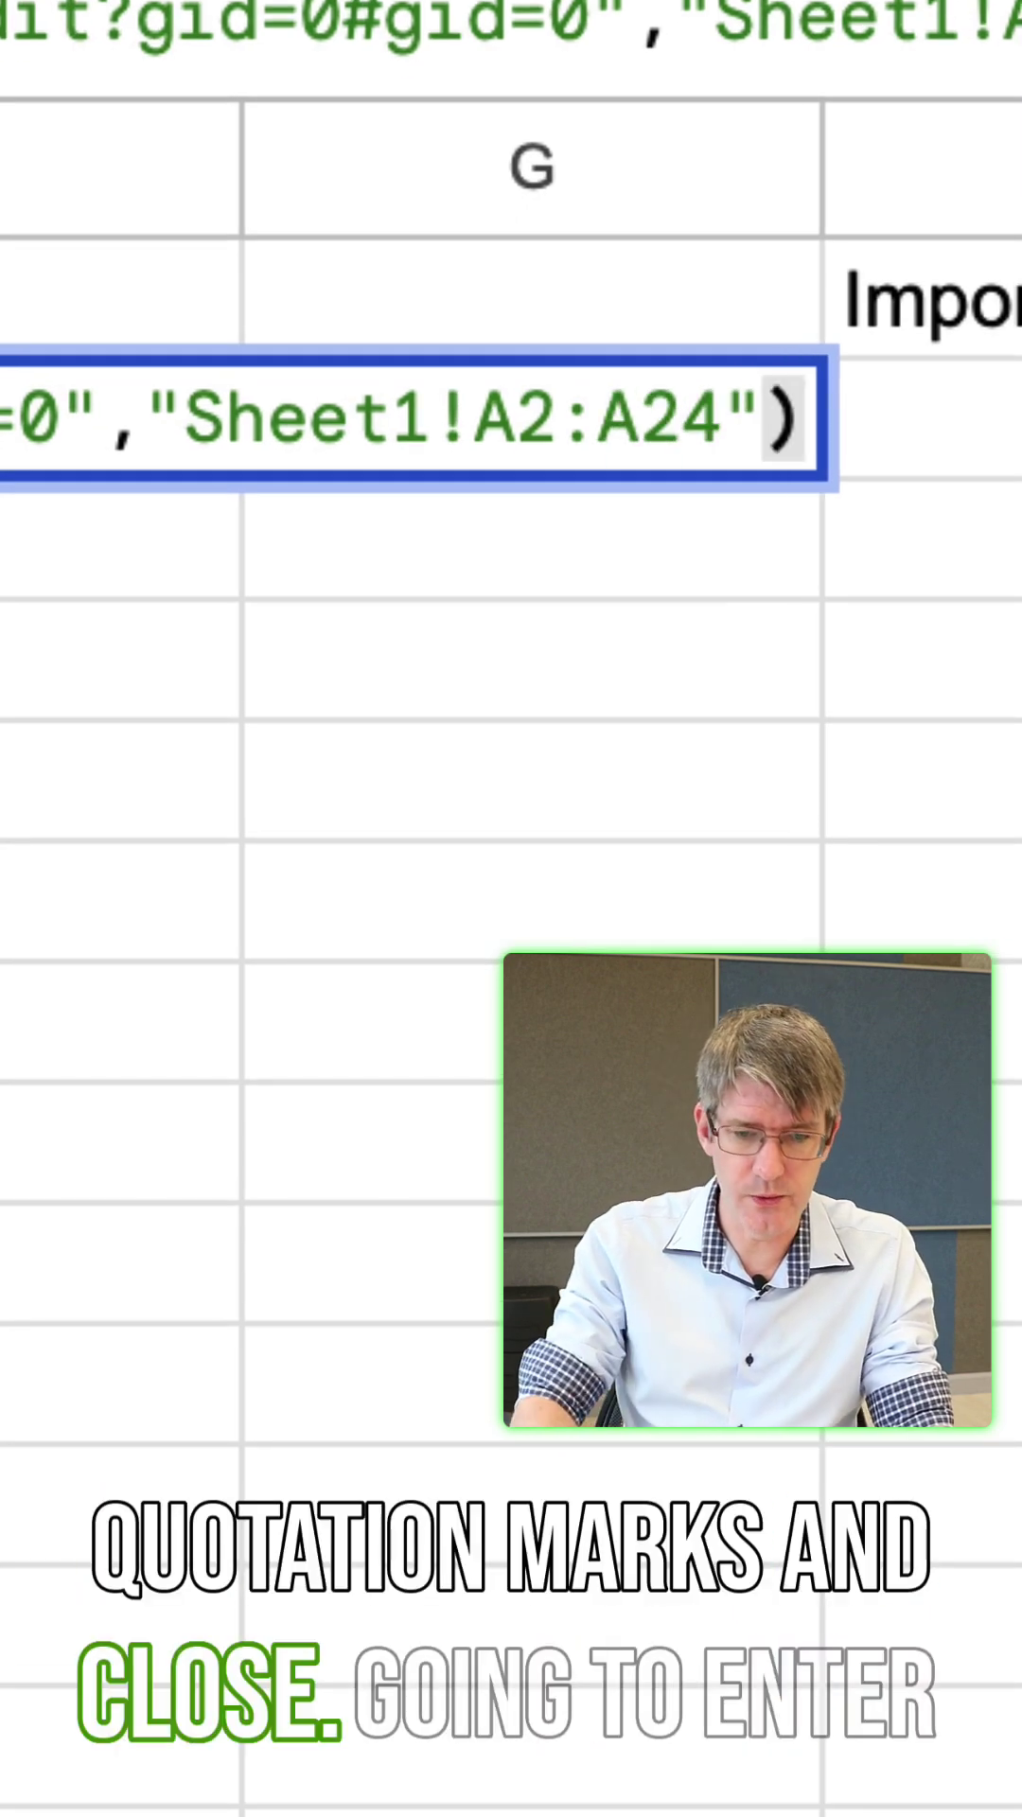
key("Return")
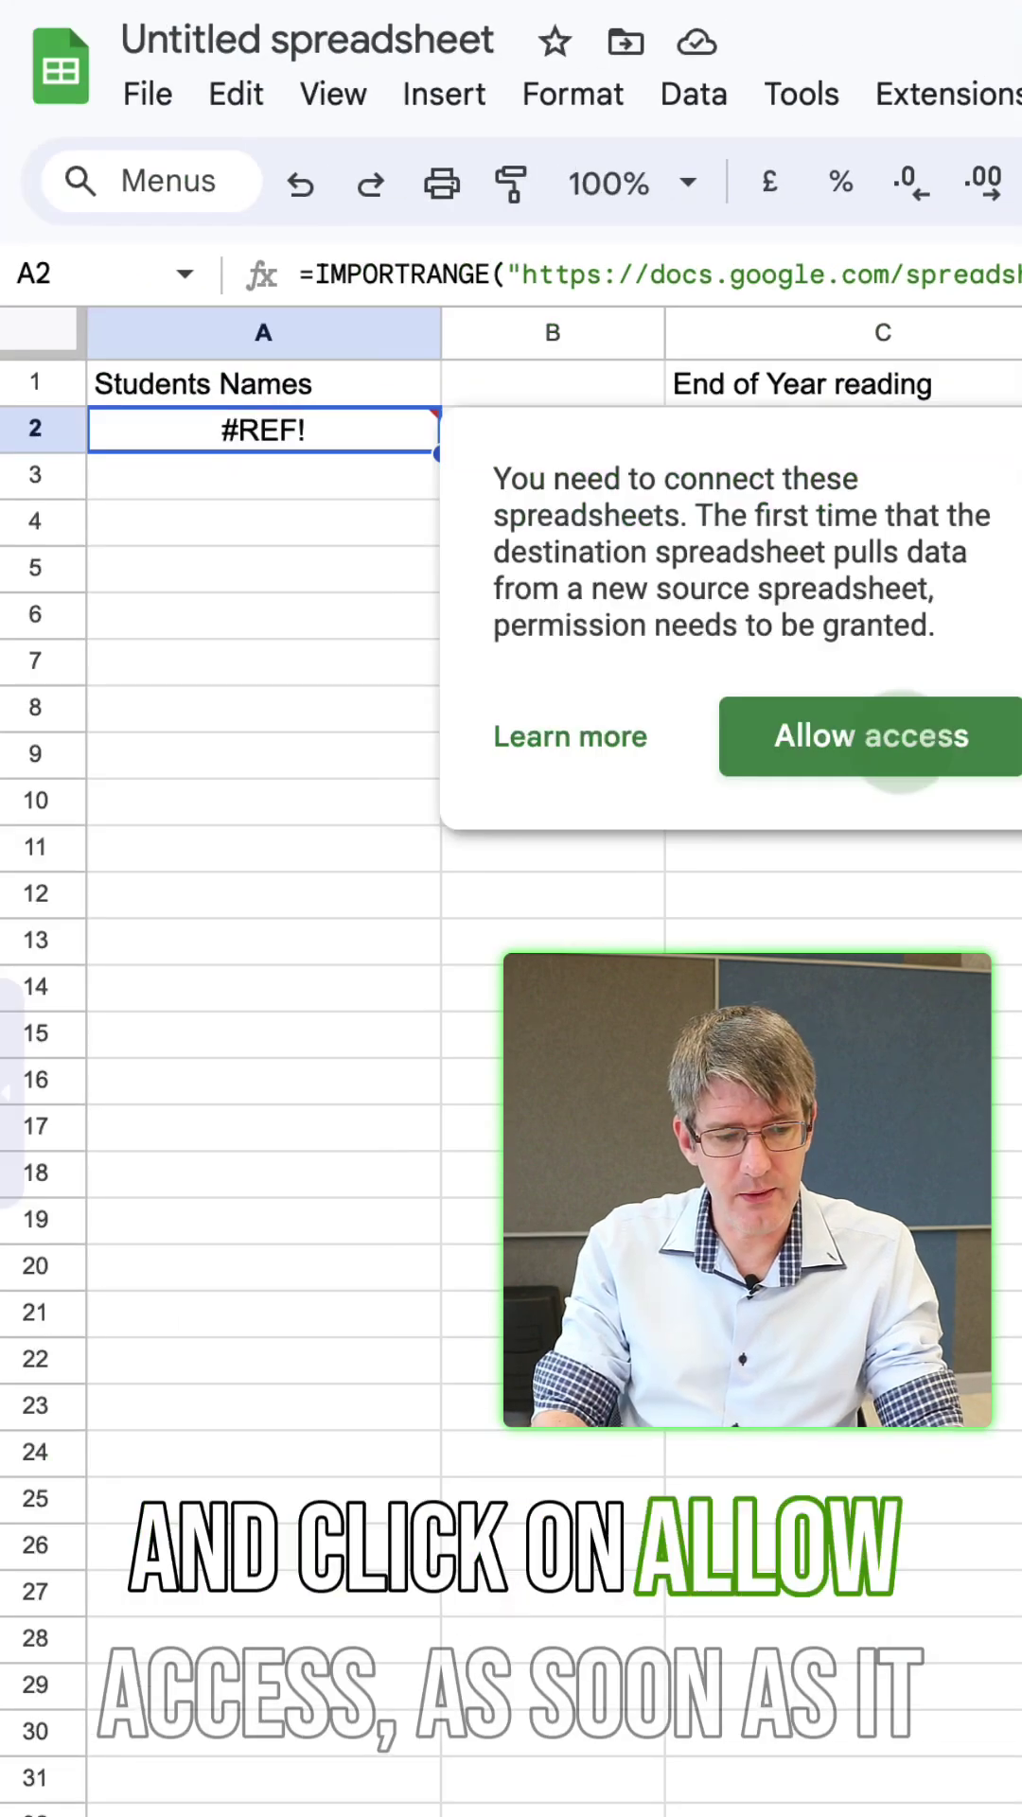
left_click(872, 735)
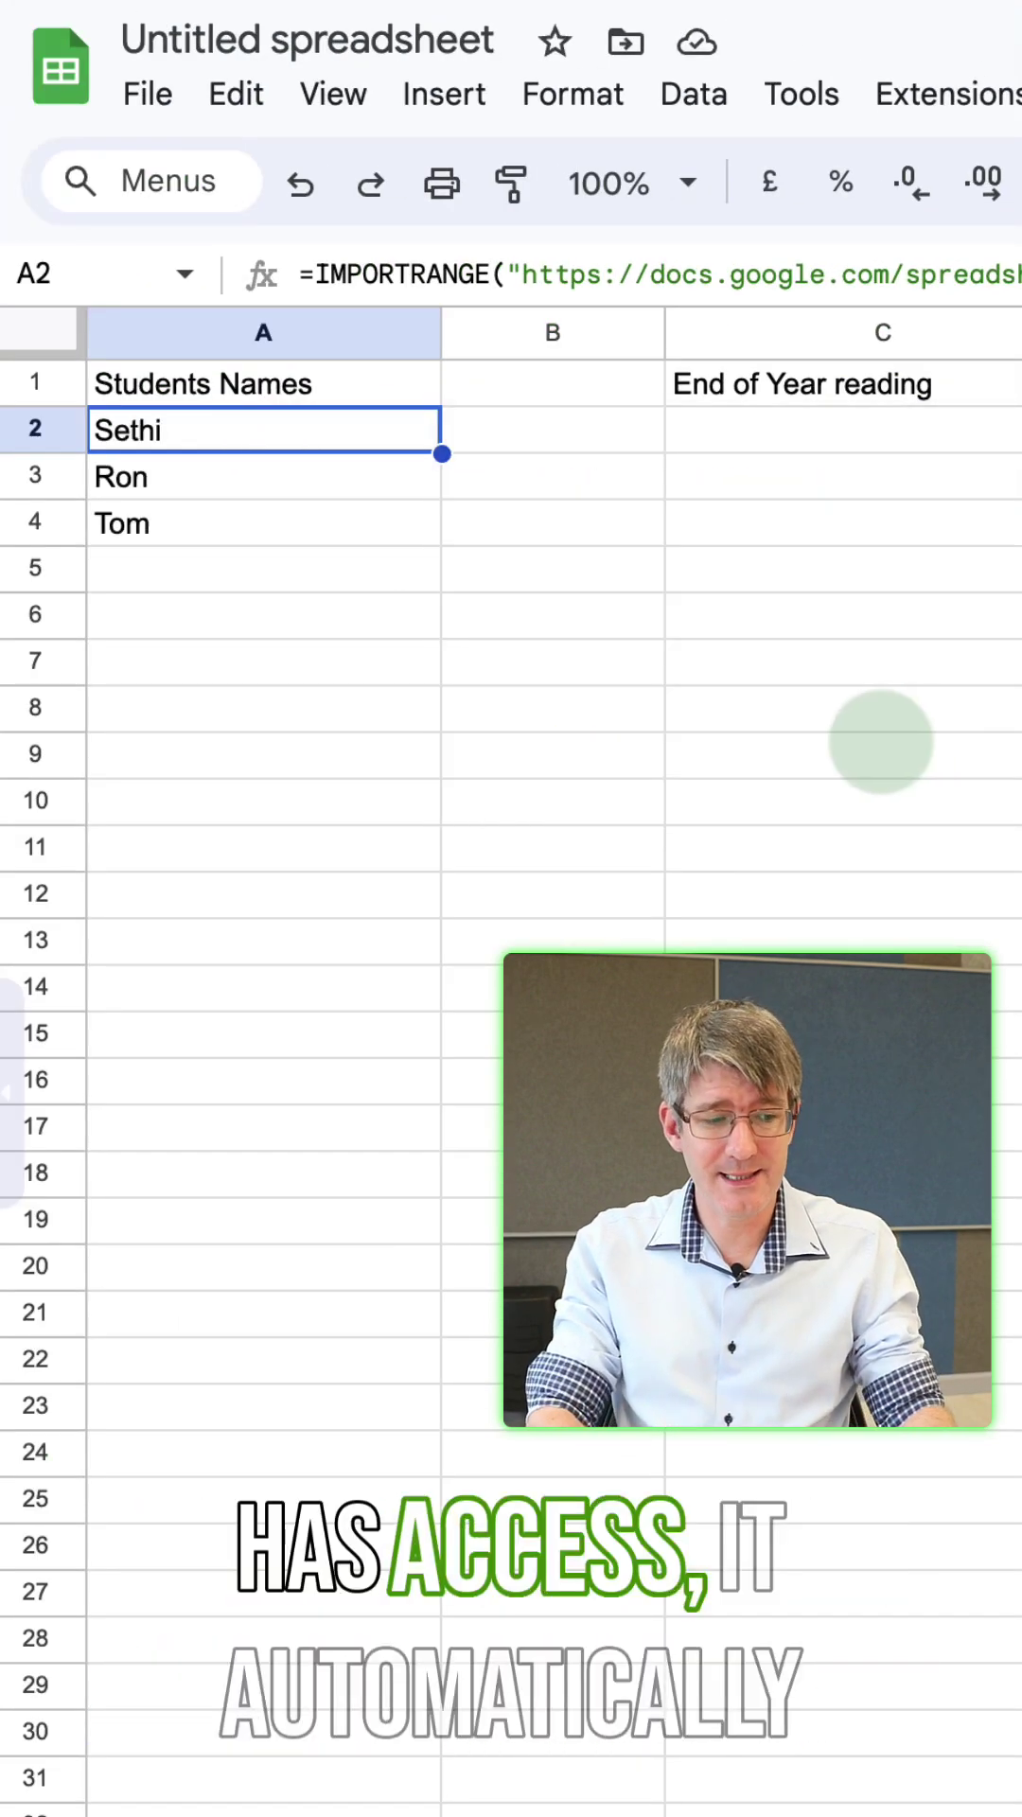